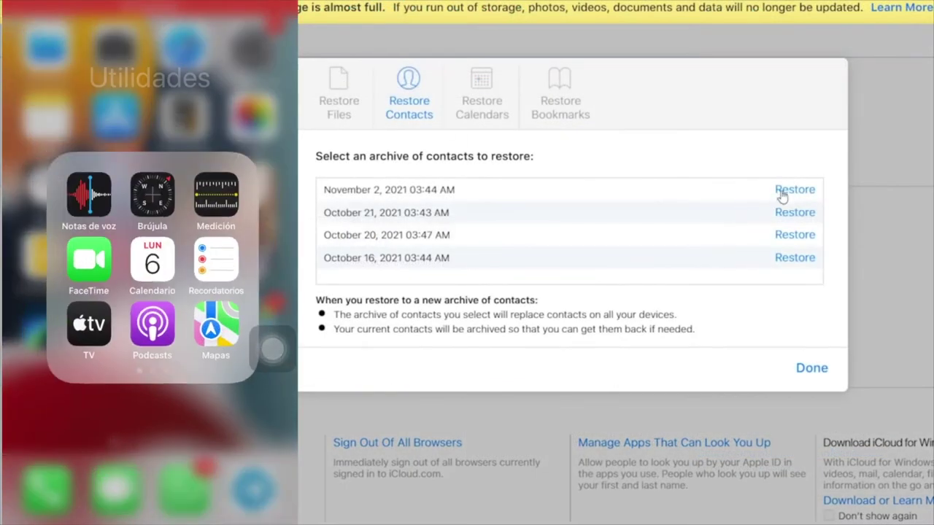
Restore the iCloud contacts archive dated November 2, 2021 03:44 AM.
left_click(793, 190)
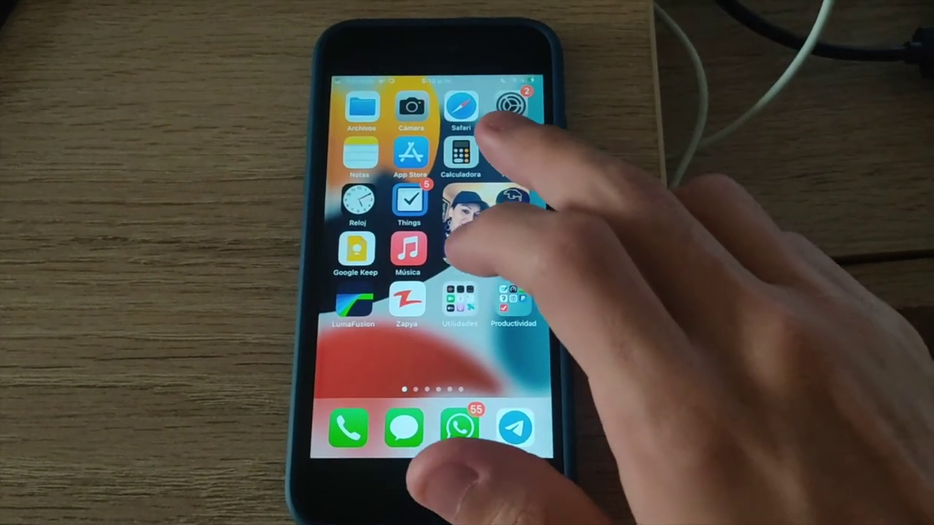
left_click(451, 241)
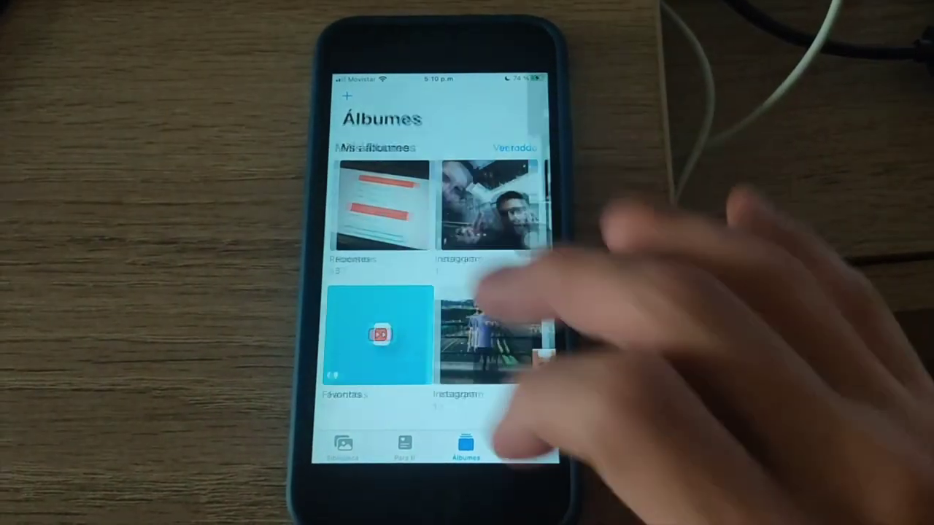
left_click(381, 206)
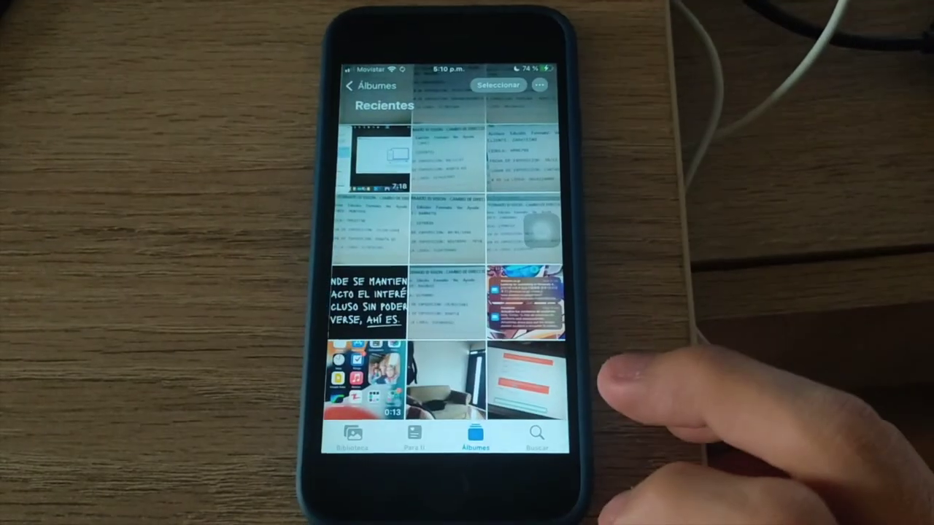
left_click(536, 288)
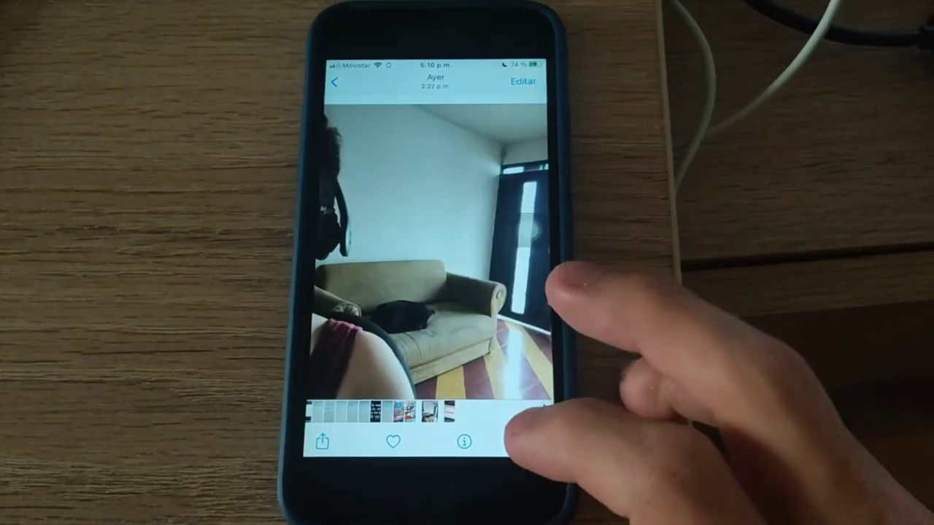
left_click(539, 438)
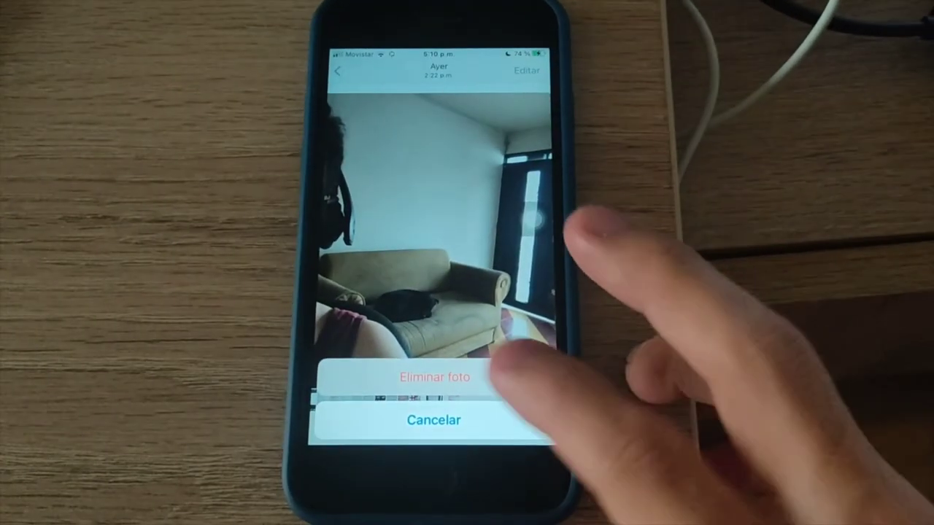
left_click(539, 427)
left_click_drag(532, 343, 438, 343)
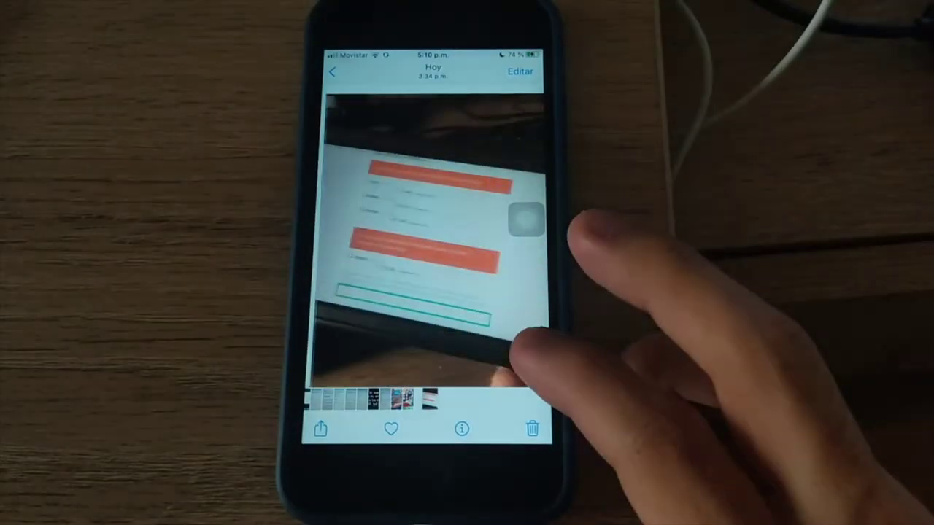
left_click_drag(453, 412, 532, 397)
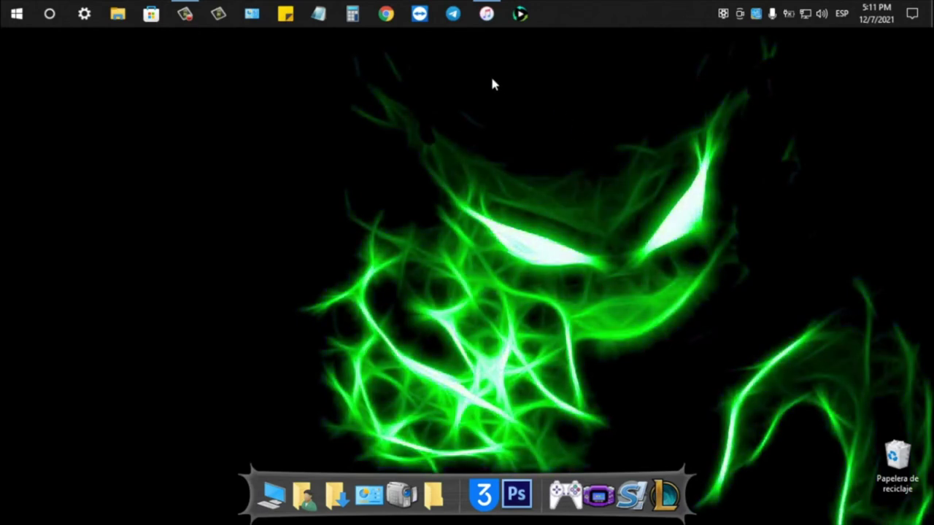
Switch to iTunes, open the photo settings of the connected iPhone and enable Sincronizar fotos.
left_click(493, 13)
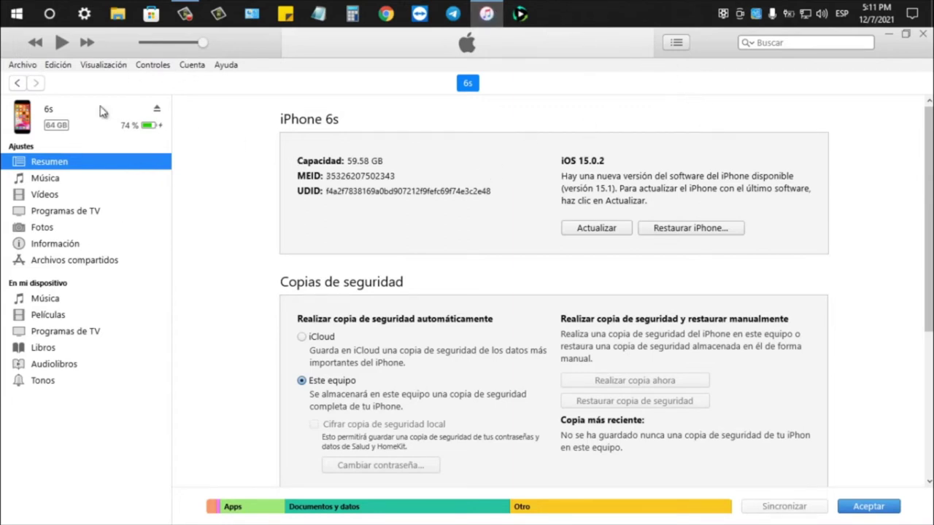
left_click(44, 228)
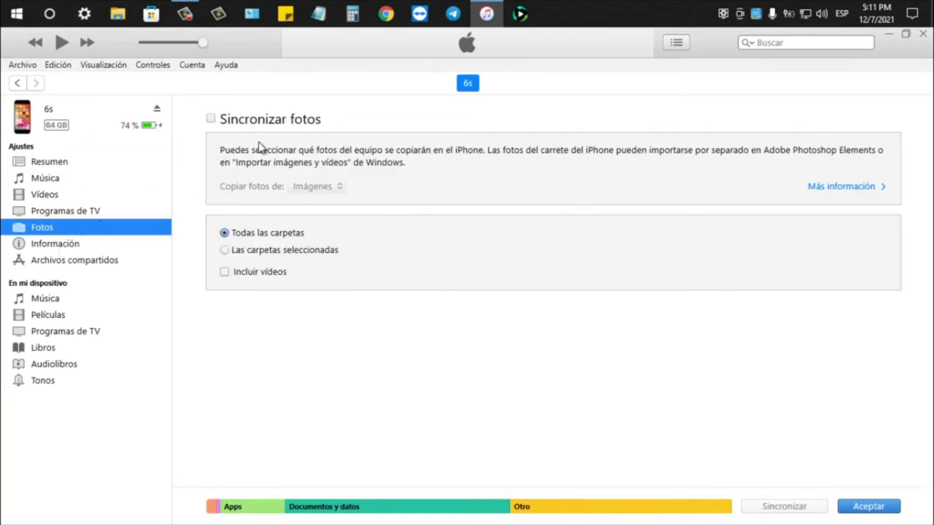
left_click(211, 119)
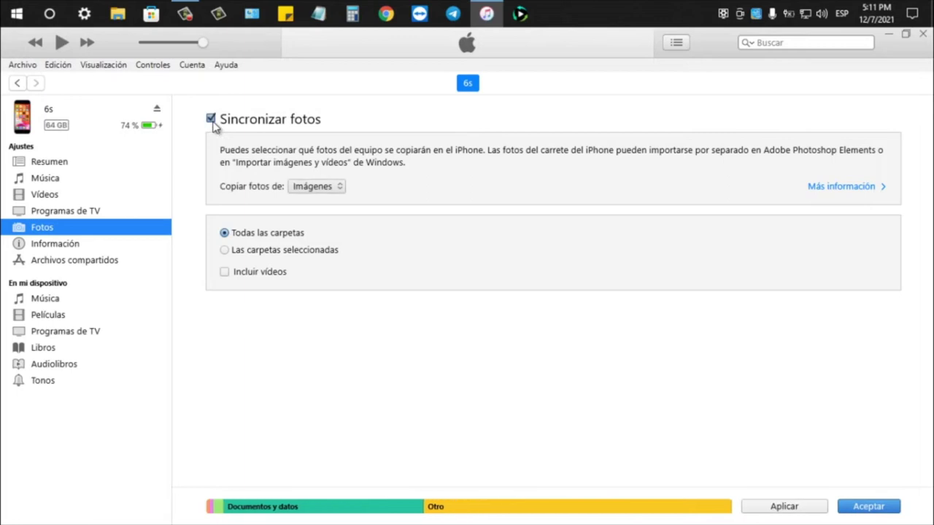
Set the tenorshare folder inside Imágenes as the source for copied photos and start syncing the iPhone.
left_click(313, 187)
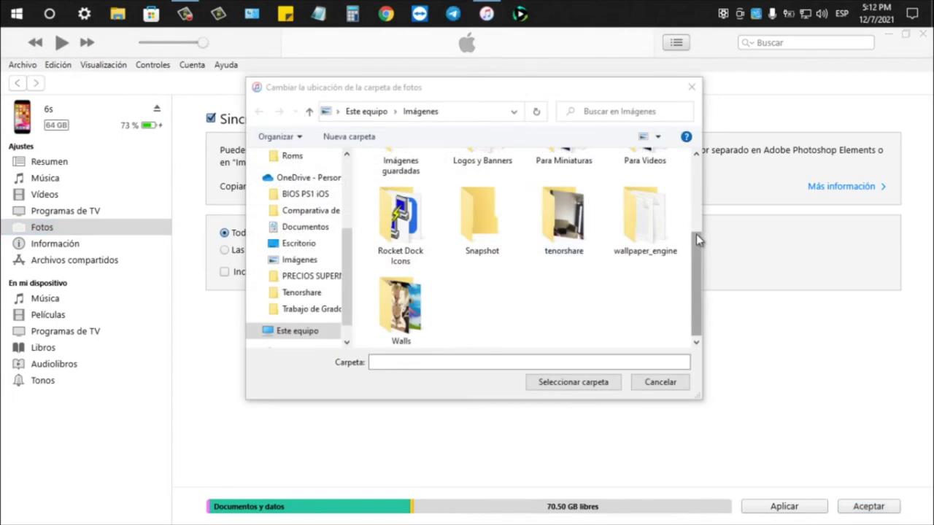
key("t")
key("Return")
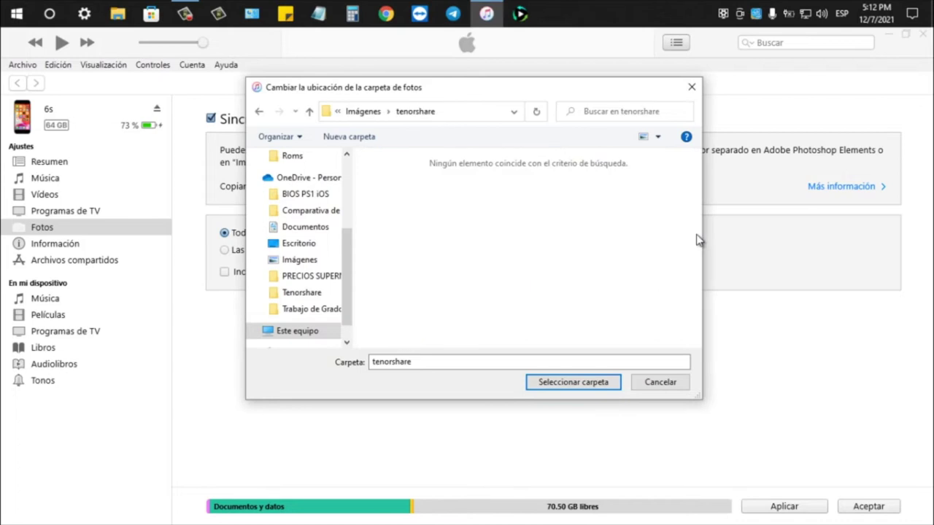
key("Return")
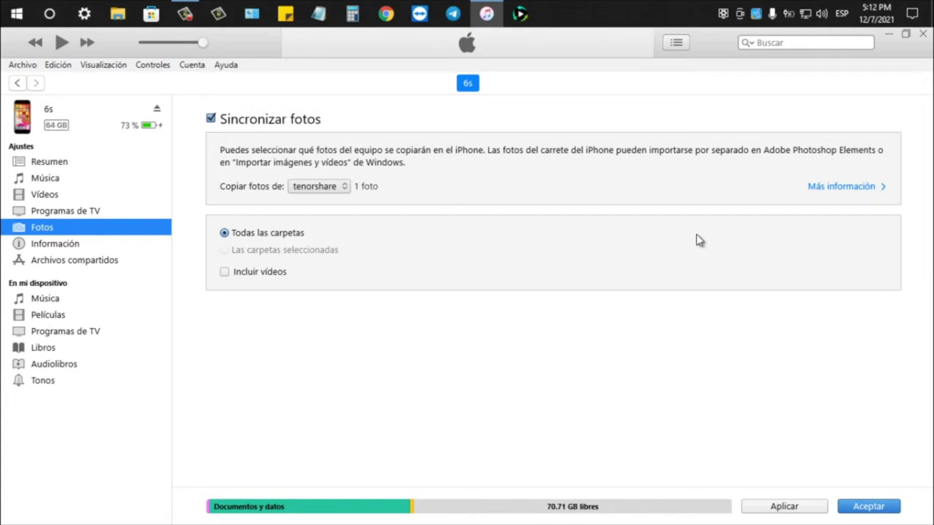
key("Return")
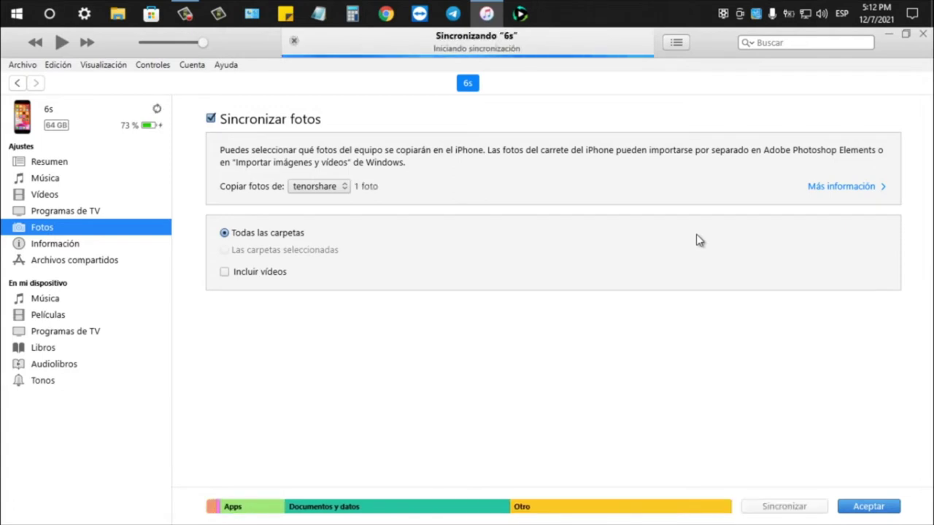
key("Return")
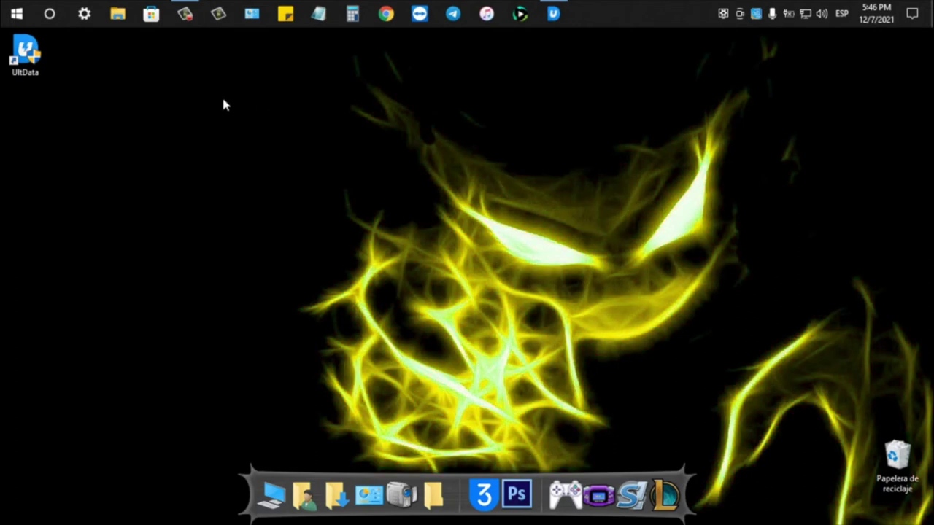
Launch UltData from the desktop, choose recovery from iTunes and continue with the backup named 6s.
left_click_drag(93, 48, 7, 162)
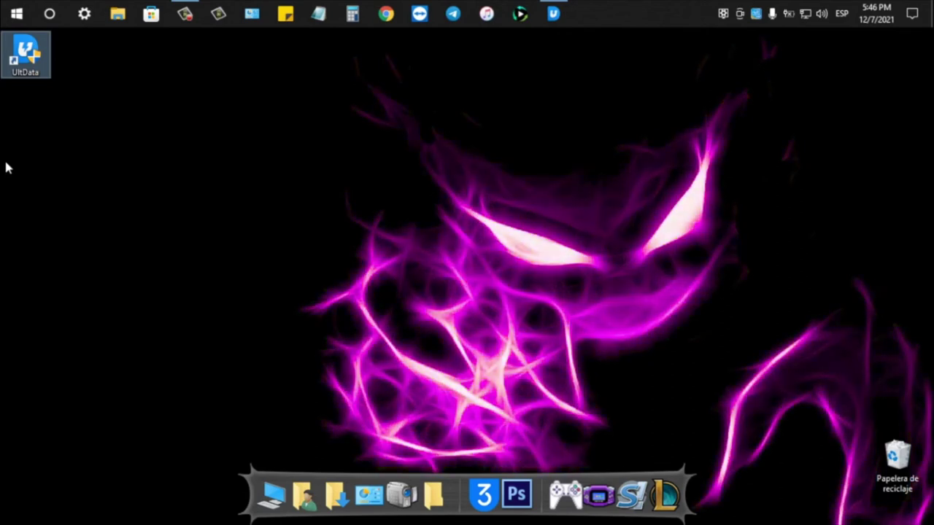
double_click(30, 55)
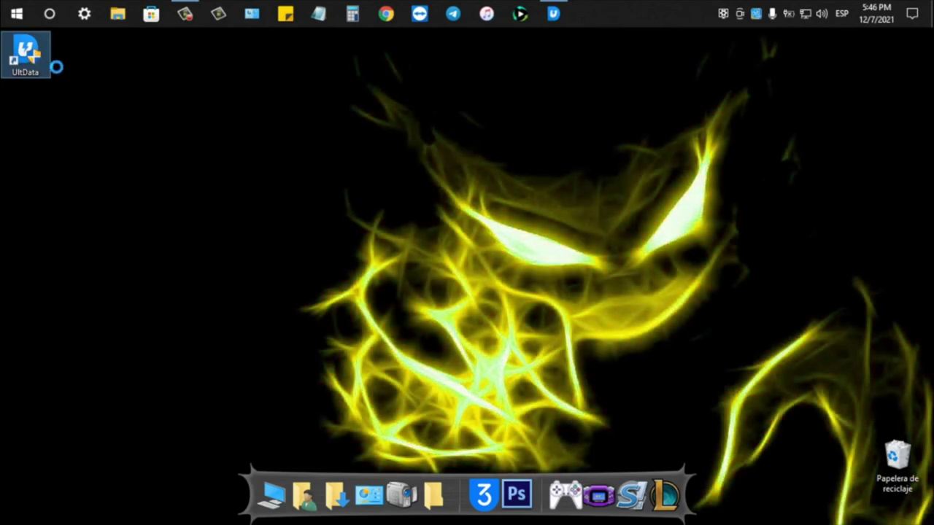
right_click(38, 63)
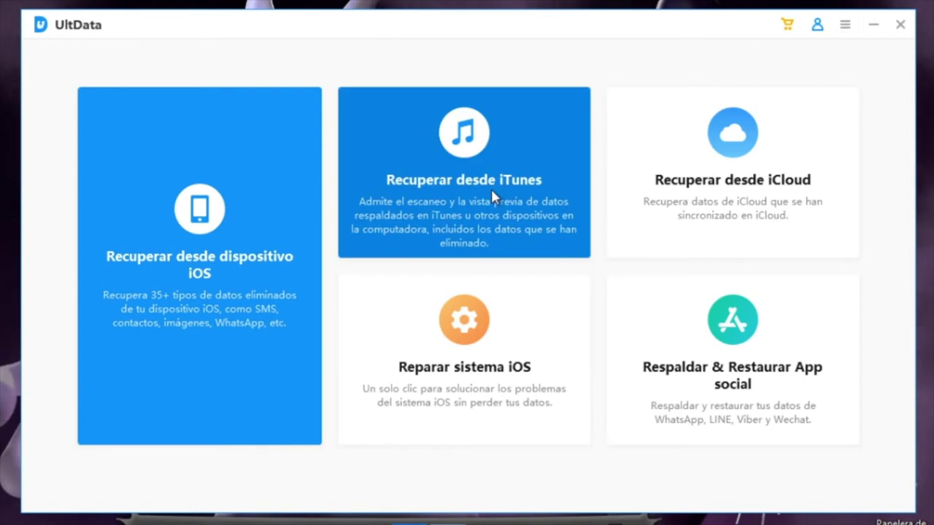
left_click(491, 191)
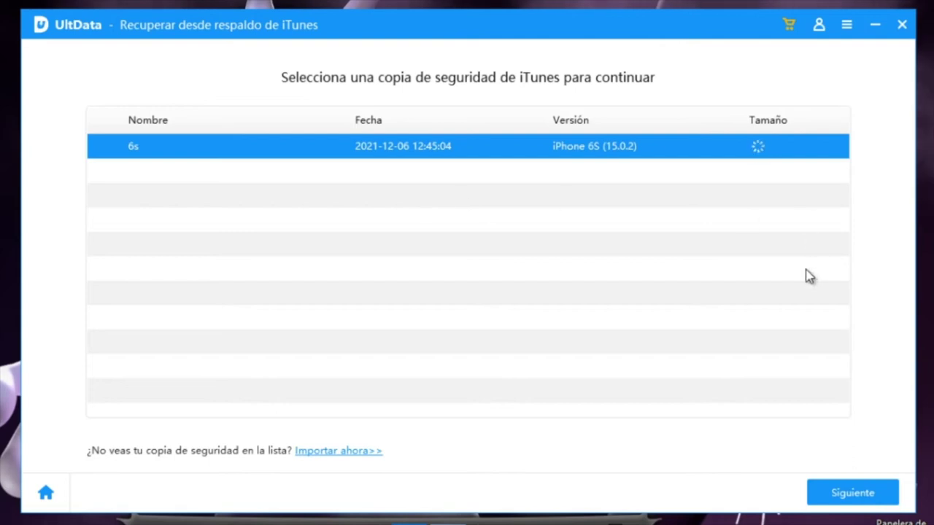
left_click(874, 496)
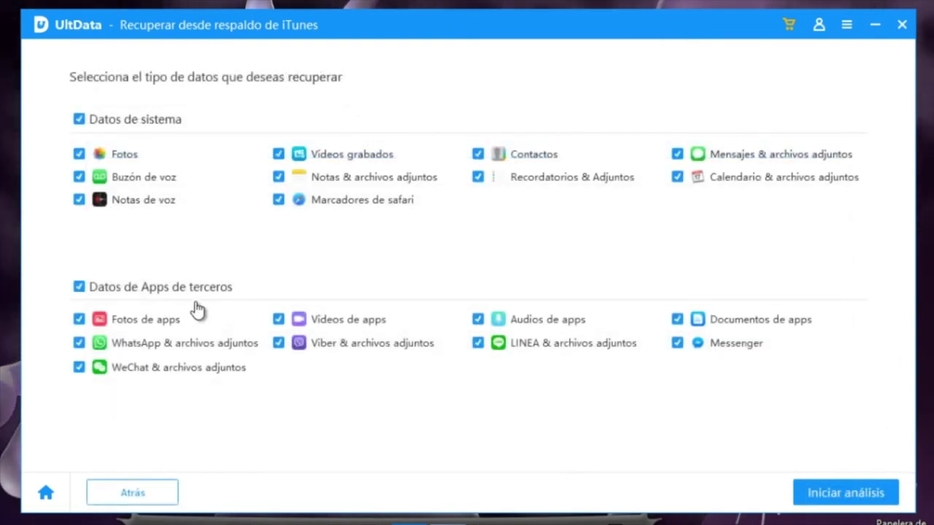
Limit the recovery to Fotos, Contactos and Mensajes & archivos adjuntos, and start analysing the backup.
left_click(80, 119)
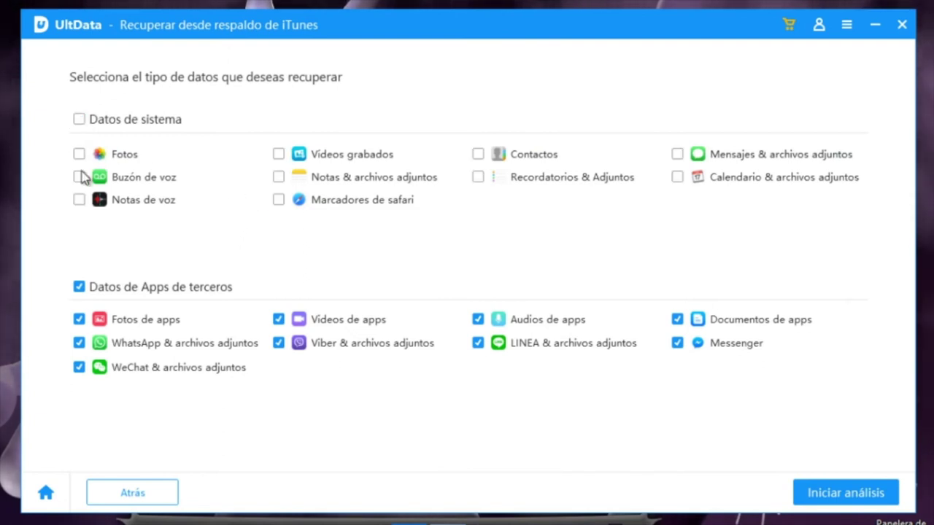
left_click(78, 287)
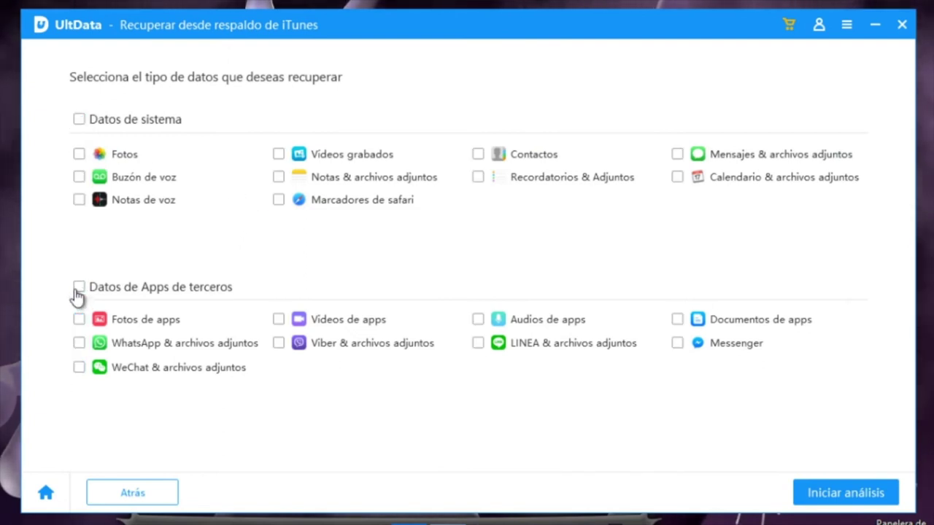
left_click(79, 154)
left_click(478, 155)
left_click(678, 154)
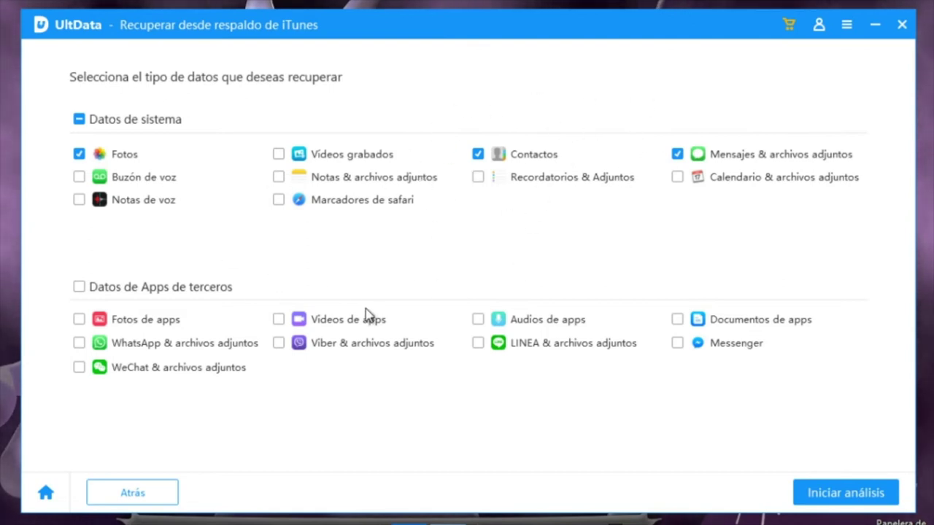
left_click(875, 495)
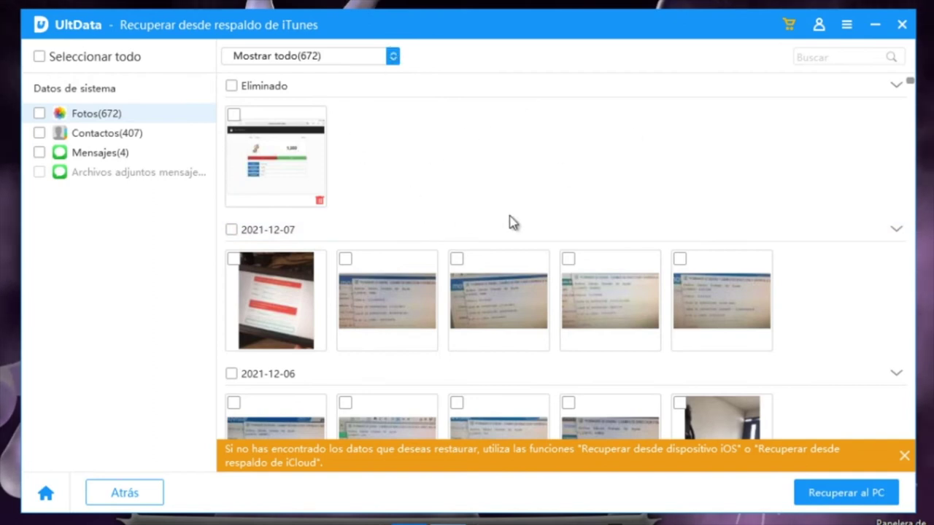
Dismiss the hint banner and mark the sofa photo dated 2021-12-06 for recovery.
left_click(905, 455)
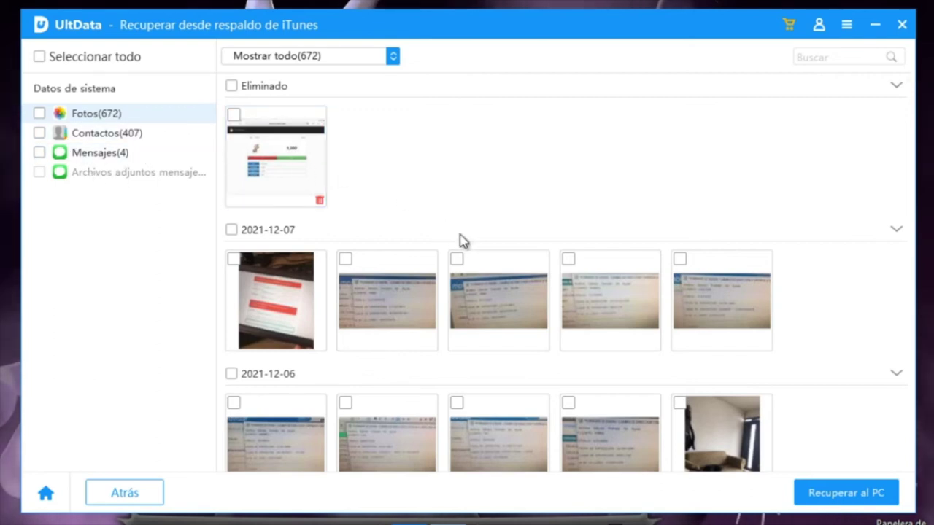
scroll(511, 292, "down", 3)
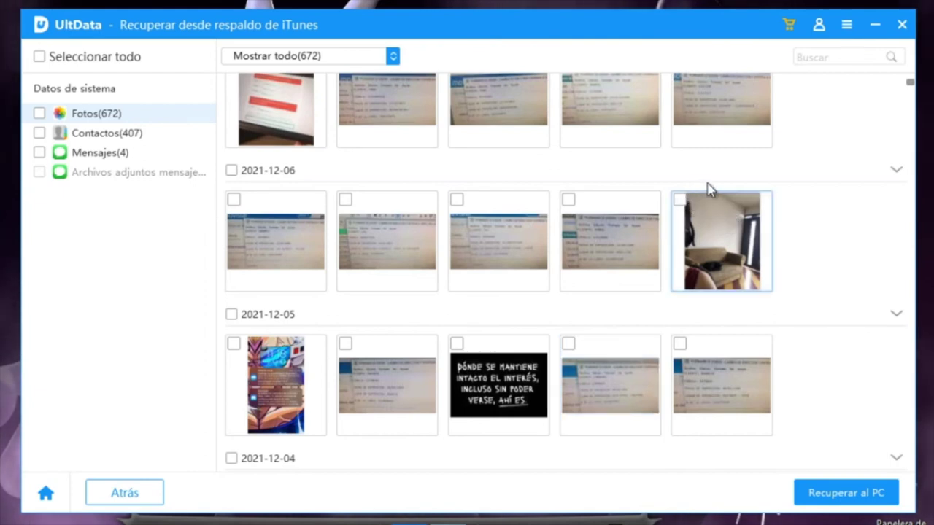
left_click(681, 199)
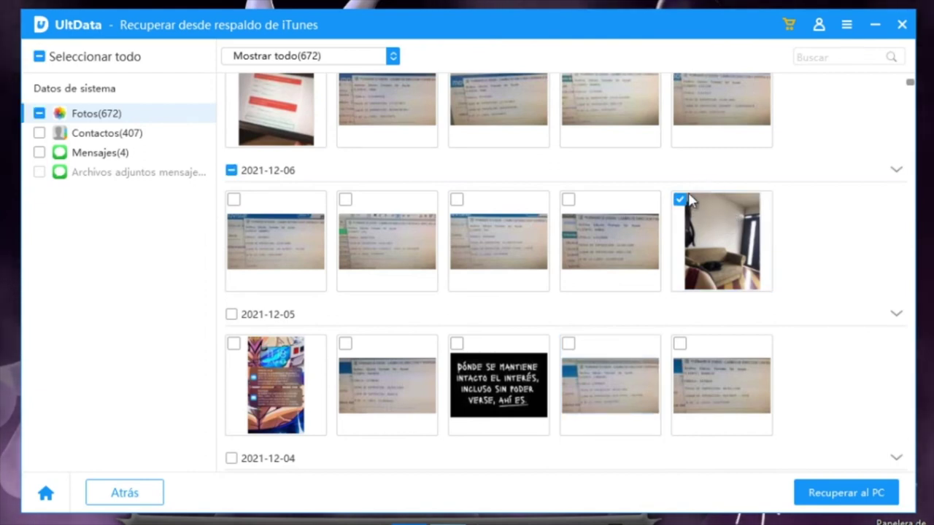
Show the recoverable contacts, view the details of the fourth contact and mark it for recovery.
left_click(169, 137)
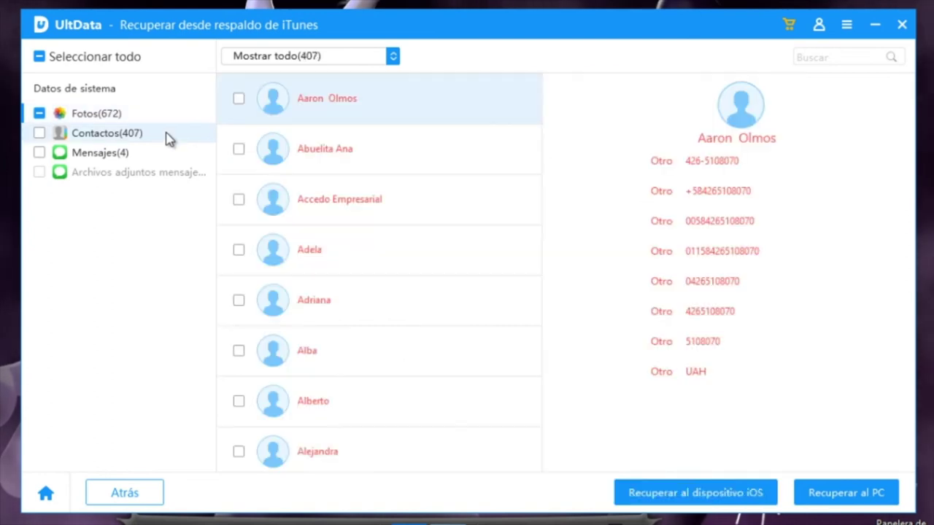
left_click(303, 267)
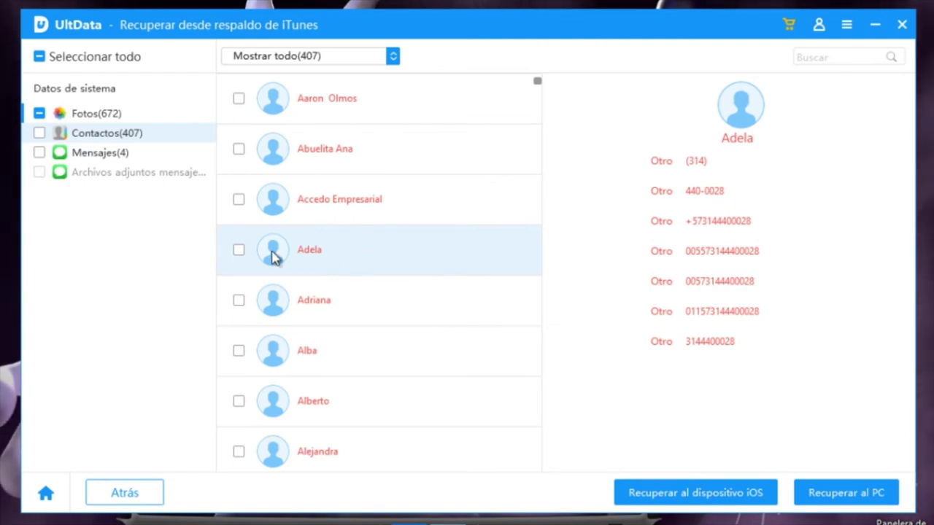
left_click(238, 251)
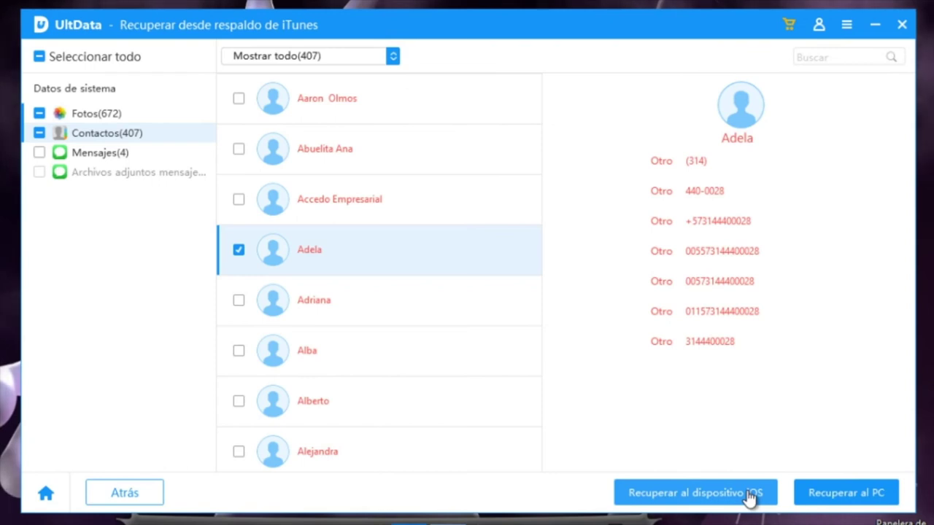
Recover the marked photo and contact to the PC in the Escritorio folder, and close UltData.
left_click(831, 494)
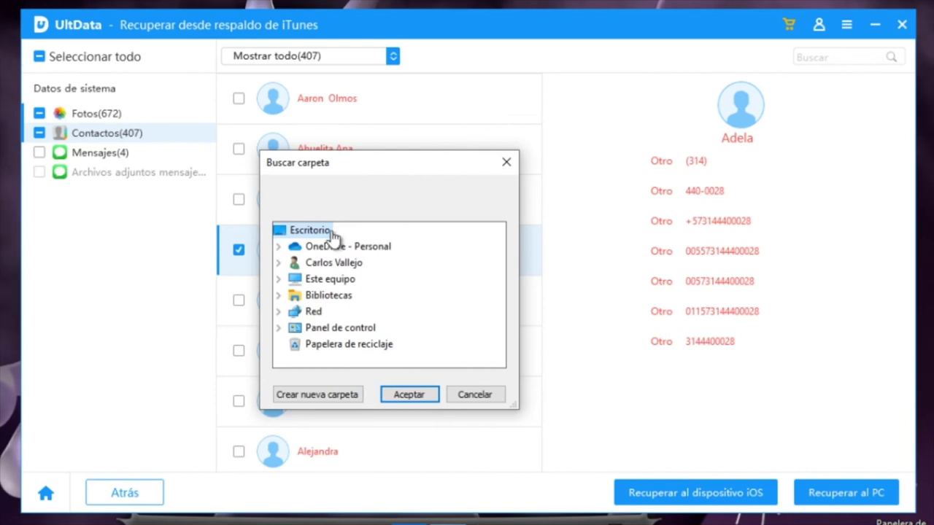
left_click(409, 396)
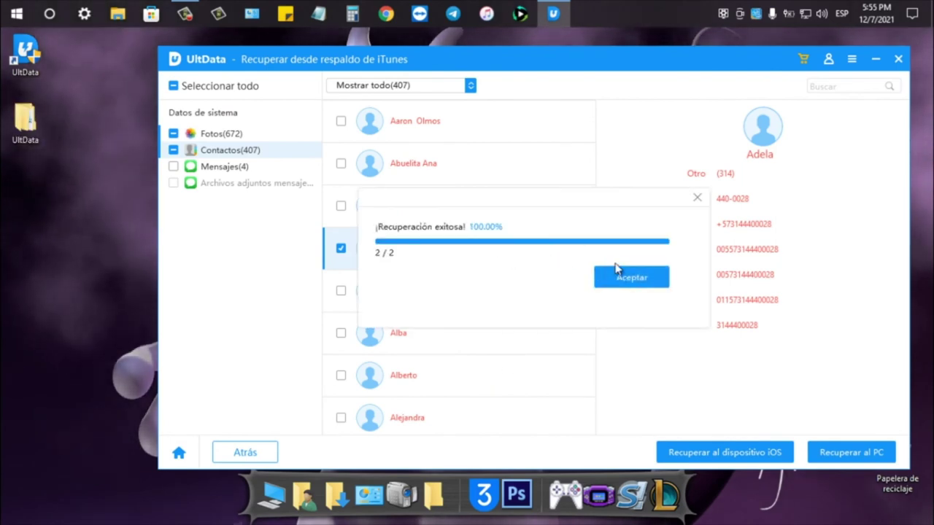
left_click(616, 279)
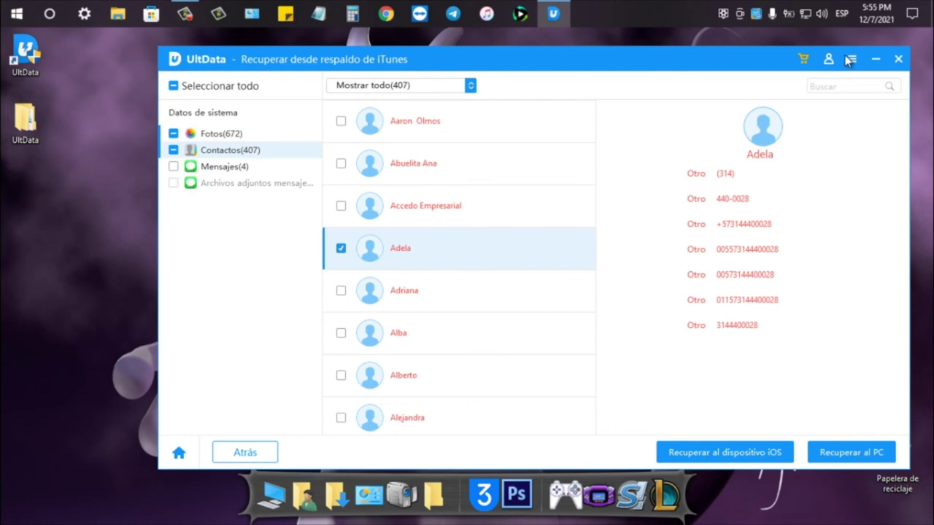
left_click(898, 58)
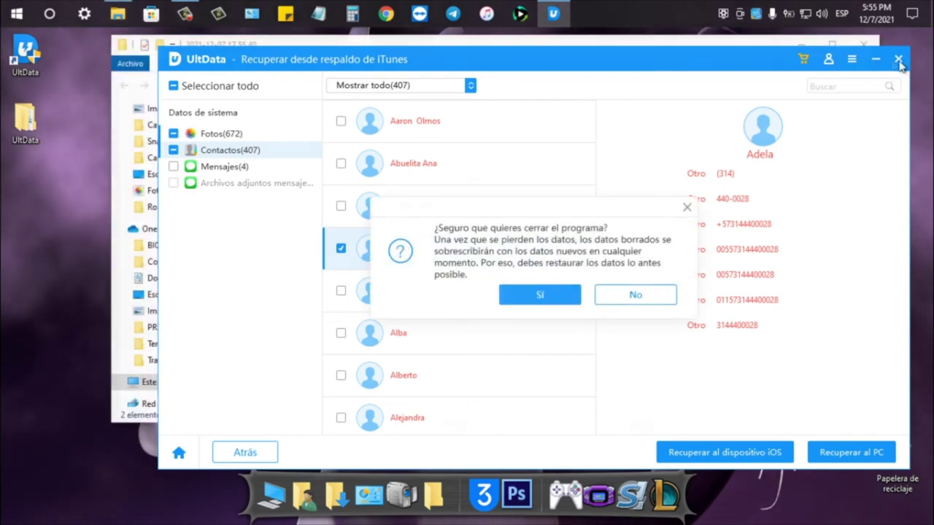
left_click(538, 294)
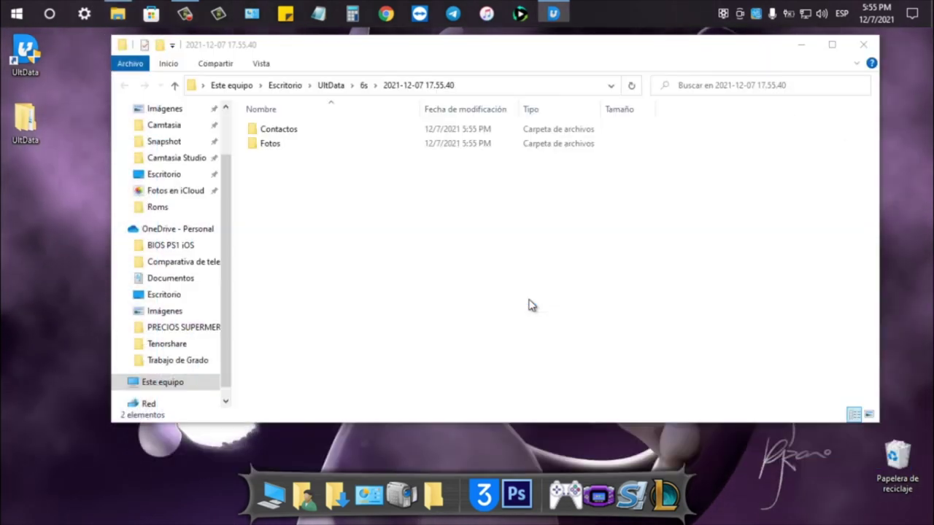
Open the recovered Fotos folder and display IMG_0233.JPG with very large icons to inspect the photo.
left_click(268, 150)
double_click(268, 150)
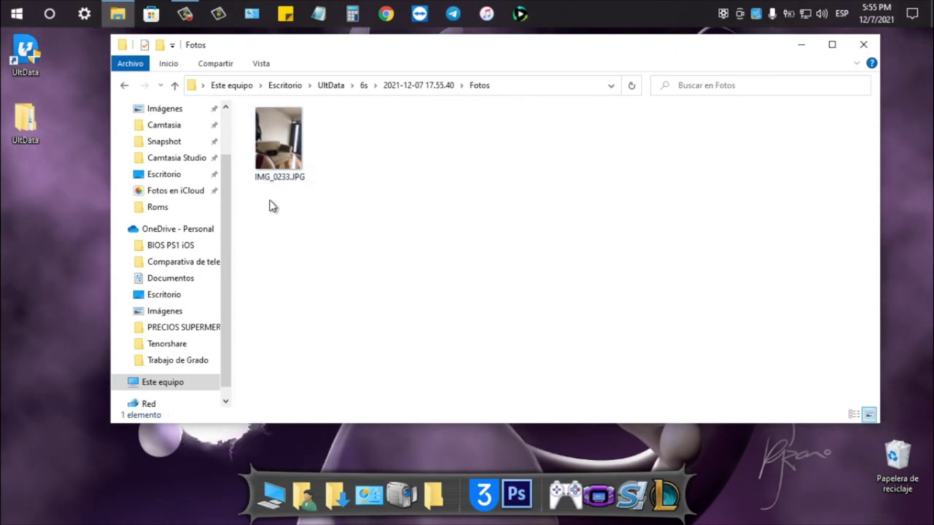
right_click(391, 188)
mouse_move(426, 196)
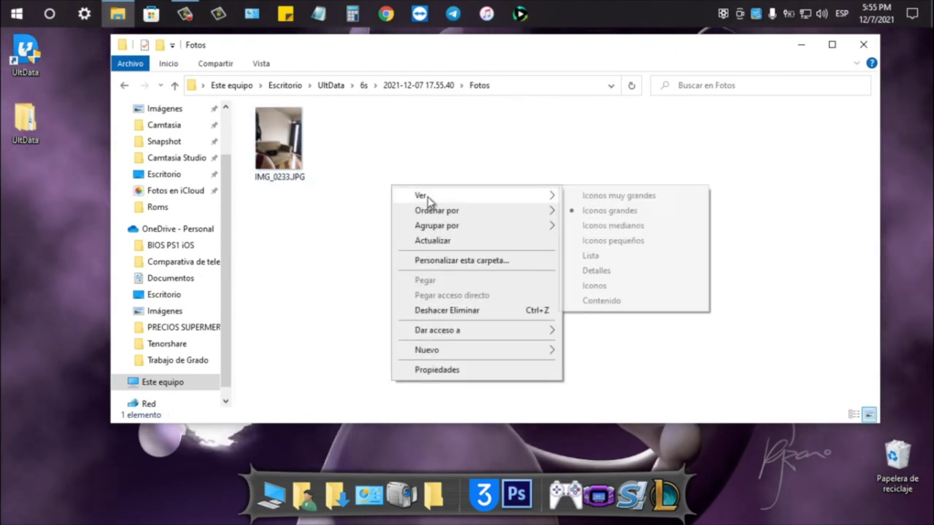
left_click(597, 204)
left_click(344, 199)
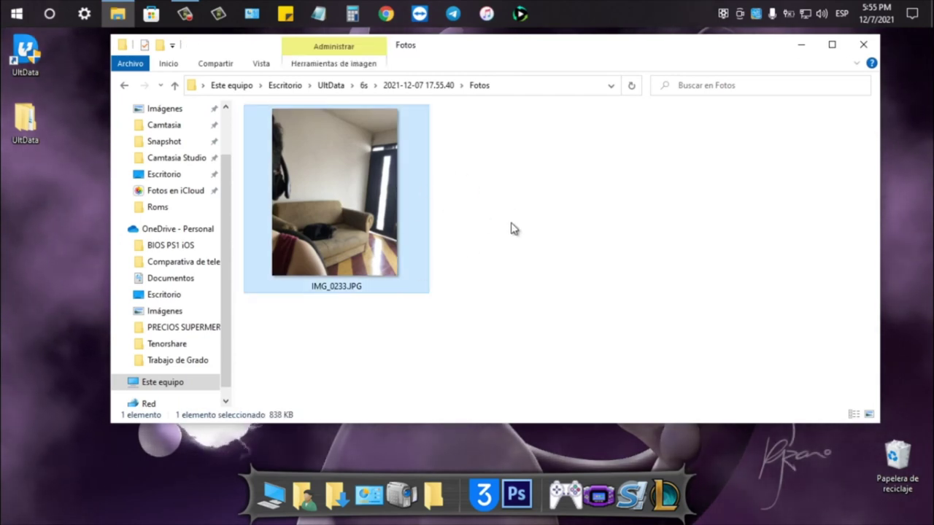
left_click(457, 135)
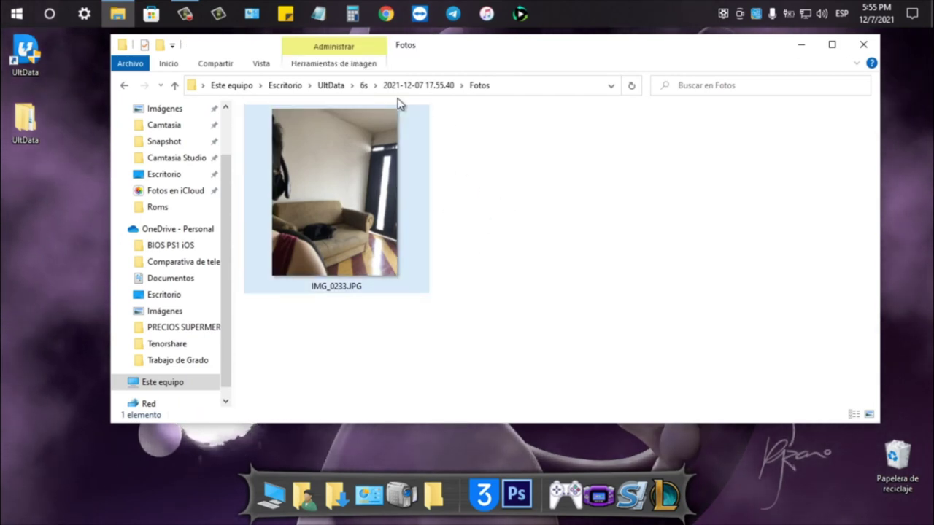
Go back to the UltData folder and open Contactos inside 6s and 2021-12-07 17.55.40.
left_click(343, 87)
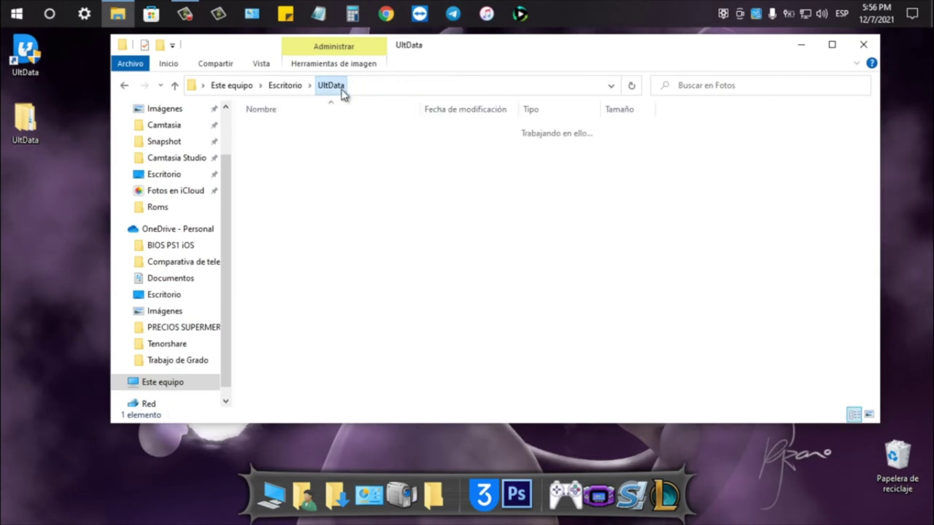
double_click(288, 131)
double_click(287, 134)
double_click(289, 133)
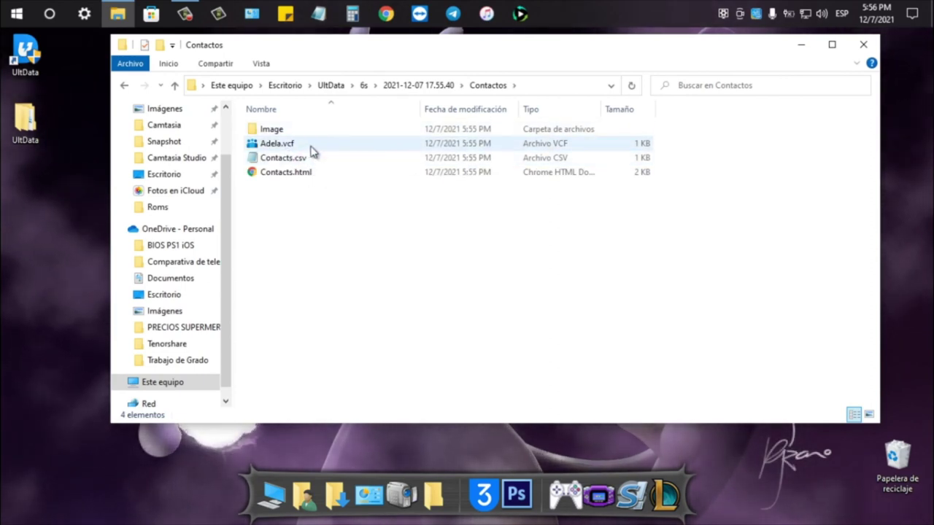
Examine the recovered contact's phone numbers in Contacts.csv, highlighting the last line, and close the file and the folder window.
left_click(307, 162)
double_click(307, 163)
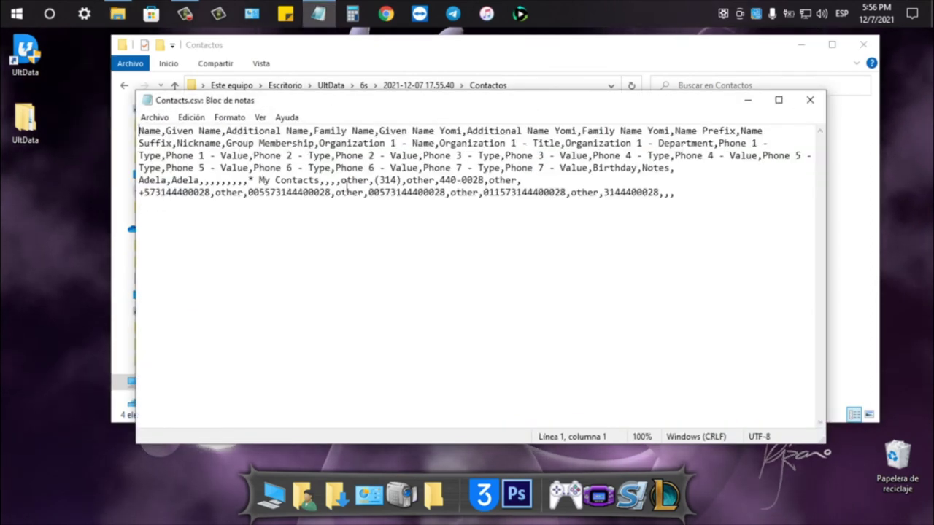
left_click(198, 193)
key("Home")
key("shift+End")
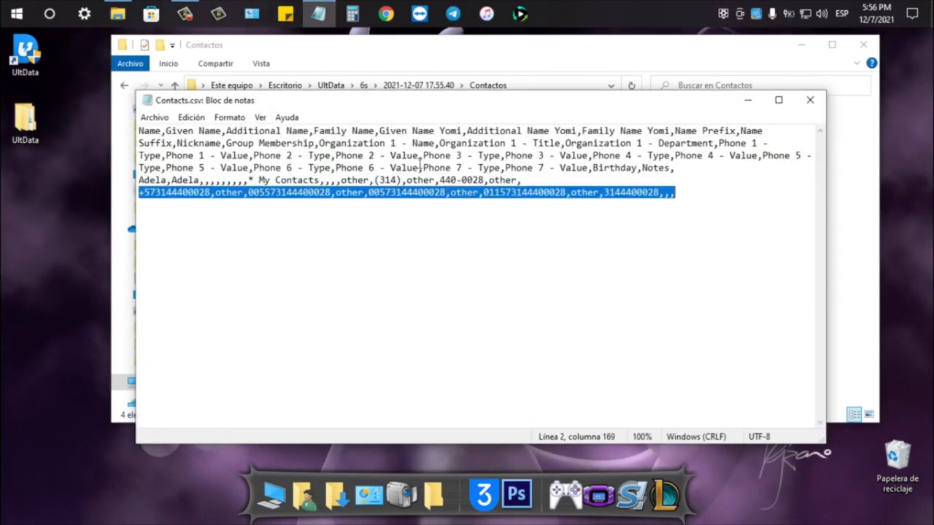
left_click(509, 228)
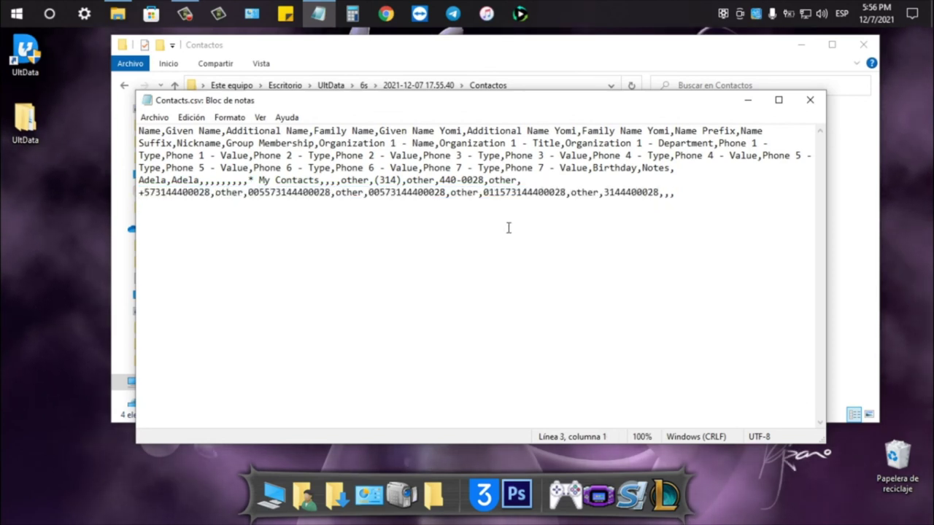
left_click(799, 106)
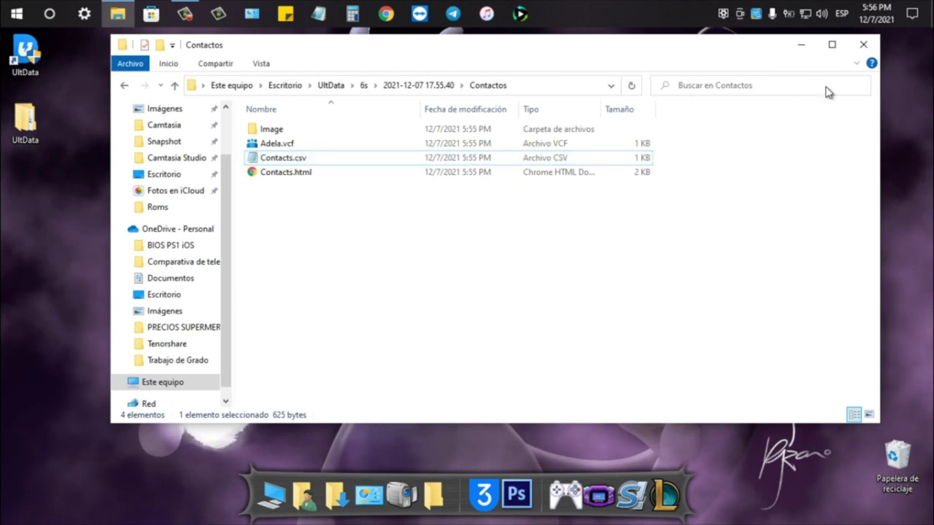
left_click(861, 45)
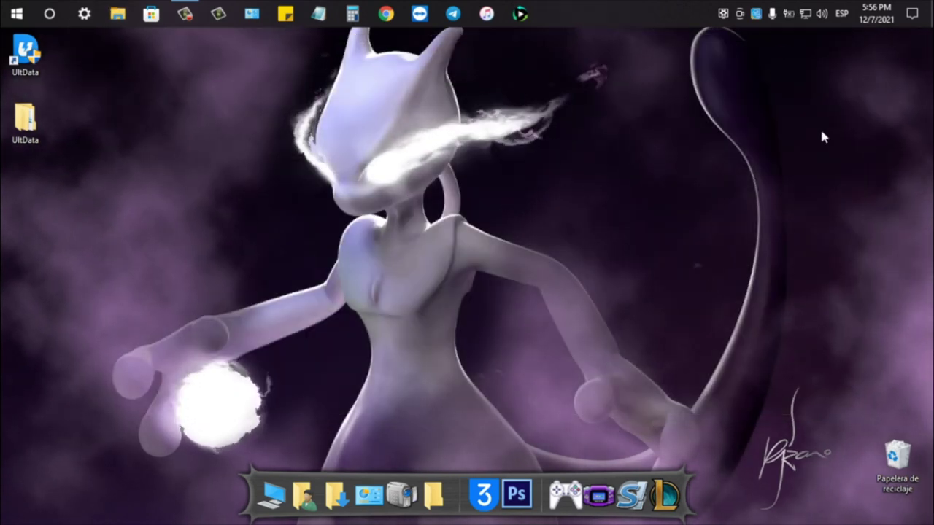